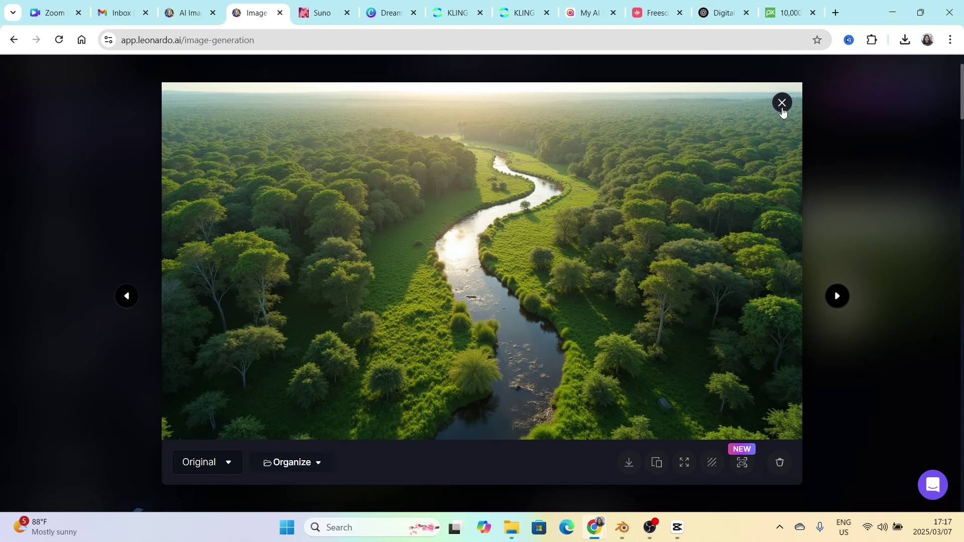
Compare the generated aerial river and forest images in full-size preview, closing each one after viewing it
key("Escape")
left_click(578, 273)
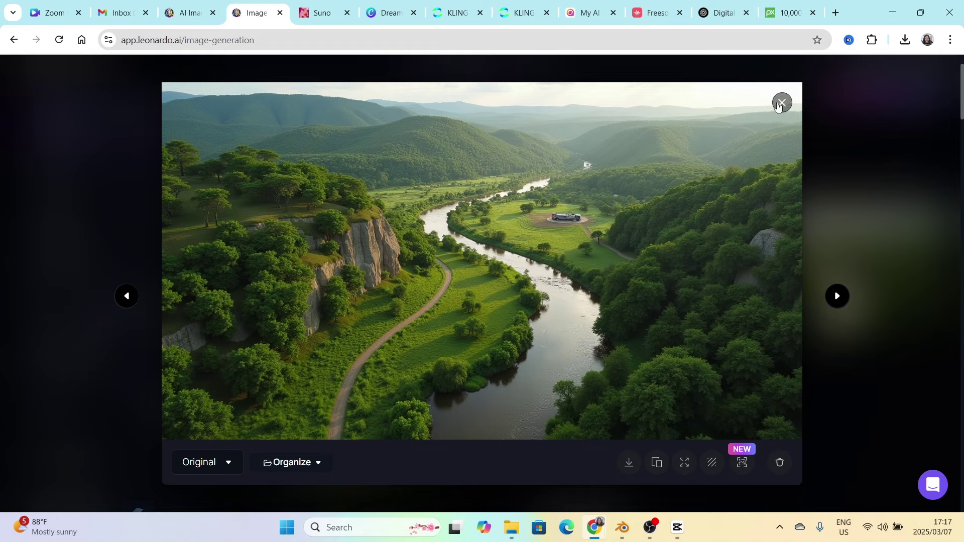
key("Escape")
left_click(818, 268)
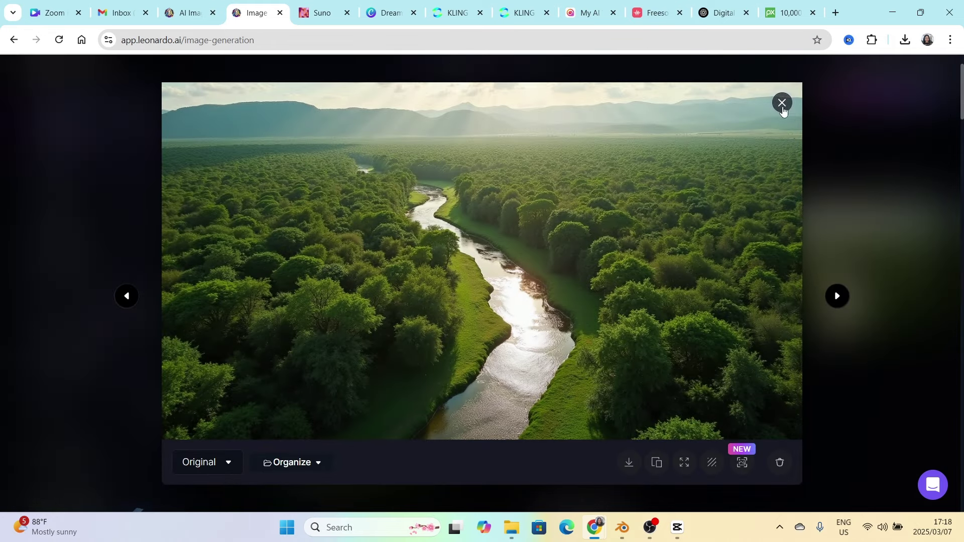
left_click(782, 103)
Switch to the Canva design and examine the river photo's light and color adjustments, including saturation
left_click(54, 13)
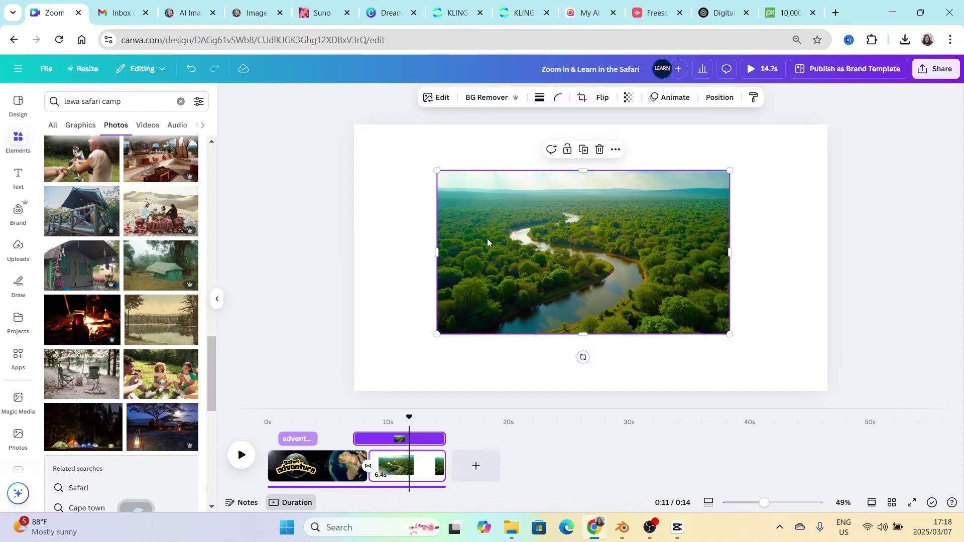
left_click(443, 98)
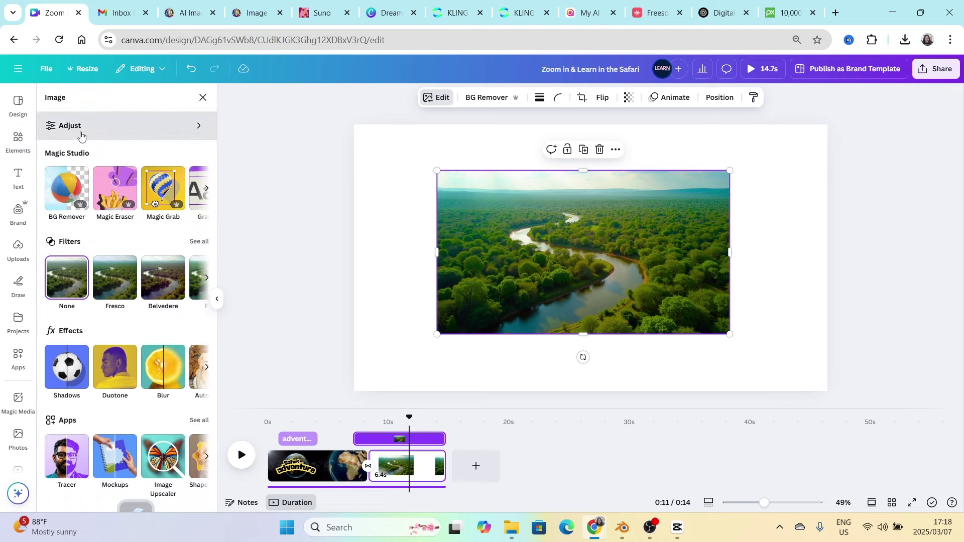
left_click(80, 133)
scroll(147, 364, "down", 6)
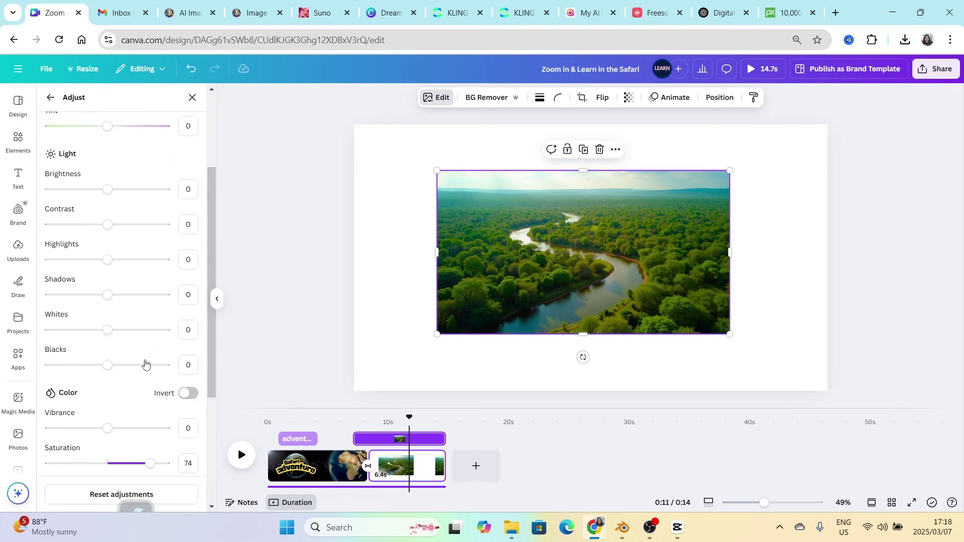
left_click_drag(106, 304, 148, 304)
left_click(415, 303)
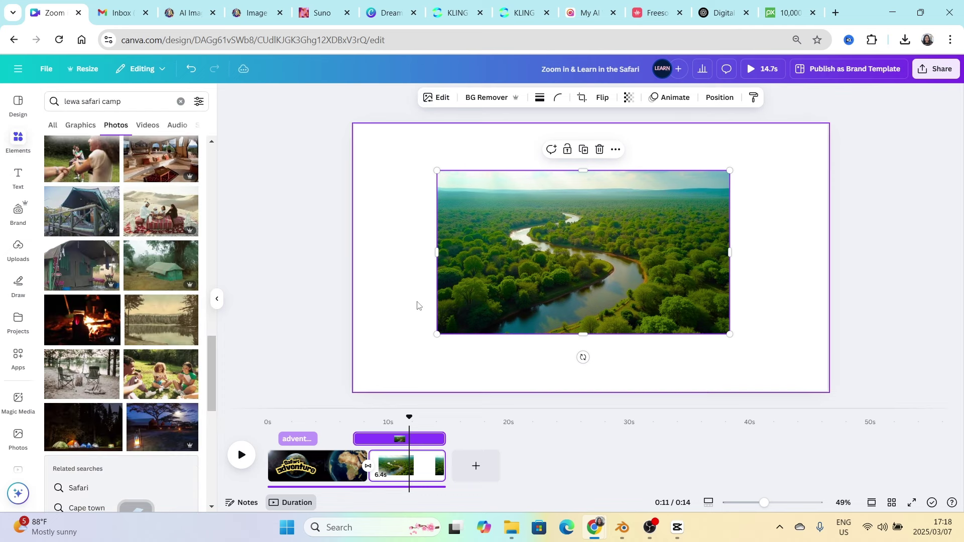
Move the river photo toward the page's upper-left corner and enlarge it until it covers the whole page
left_click(528, 273)
left_click_drag(528, 274, 409, 195)
left_click_drag(595, 253, 944, 462)
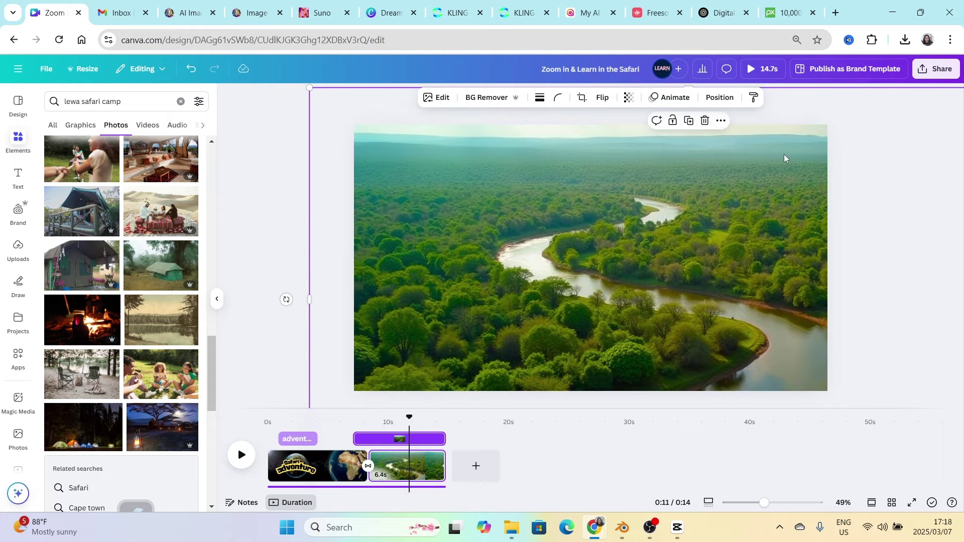
Enlarge the river photo well beyond the page edges and reposition it with sky along the top and the river at lower right
left_click_drag(764, 502, 756, 502)
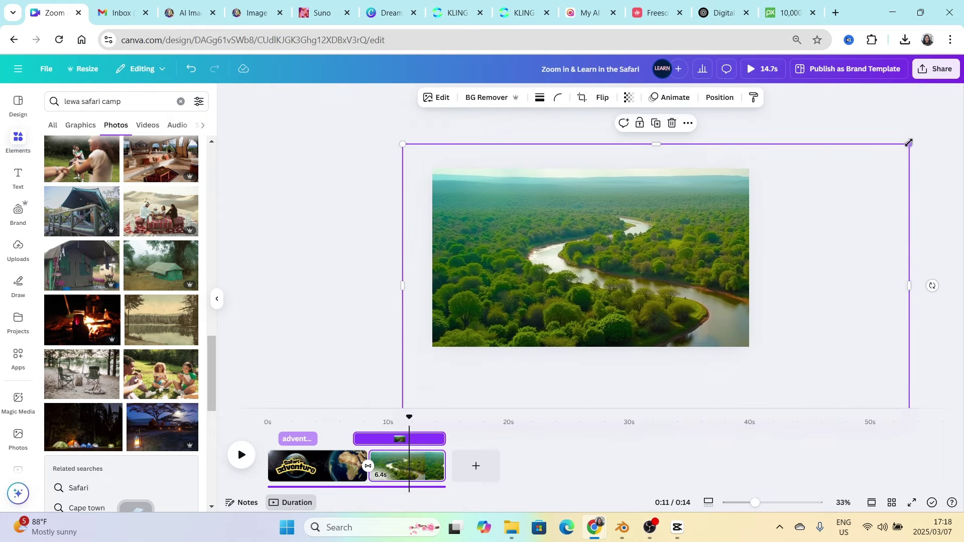
left_click_drag(908, 143, 919, 123)
left_click_drag(630, 262, 657, 318)
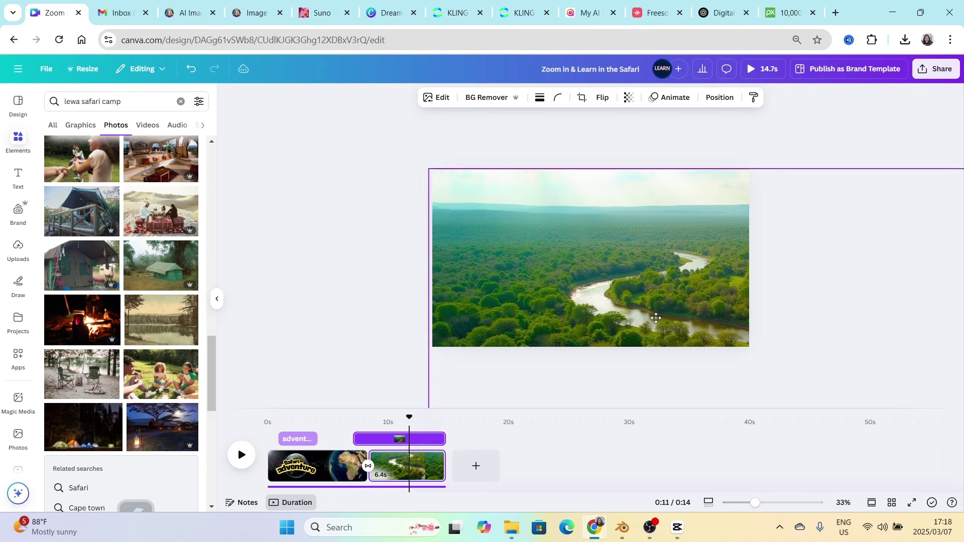
left_click_drag(432, 169, 380, 140)
left_click_drag(542, 266, 590, 286)
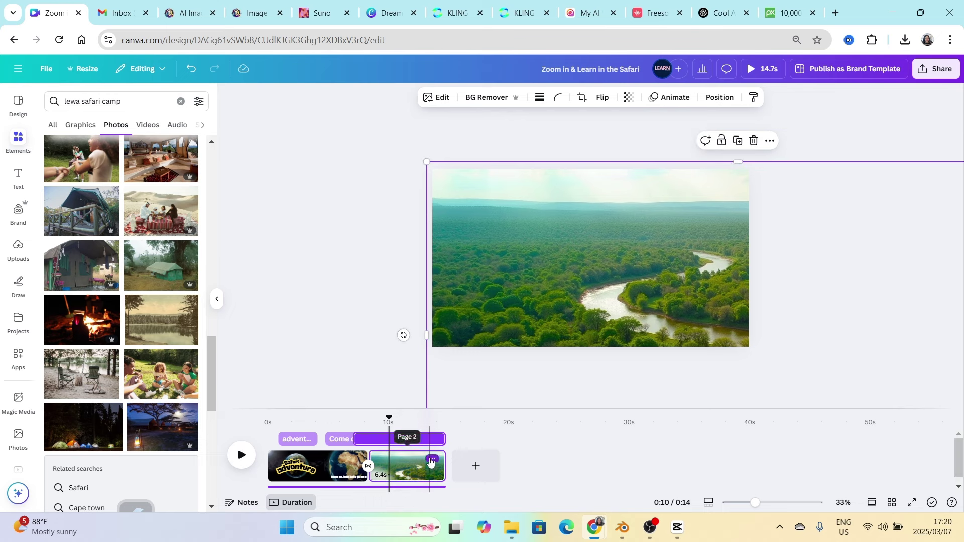
Duplicate page 2 and, on the copy, enlarge and reposition the photo to close in on the treetops beside the river
left_click(431, 459)
left_click(477, 254)
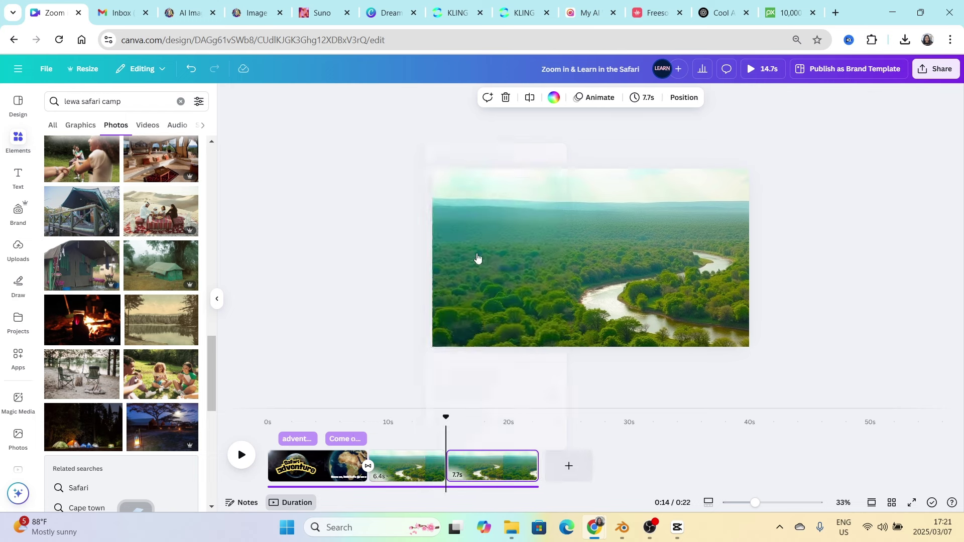
left_click_drag(754, 502, 731, 502)
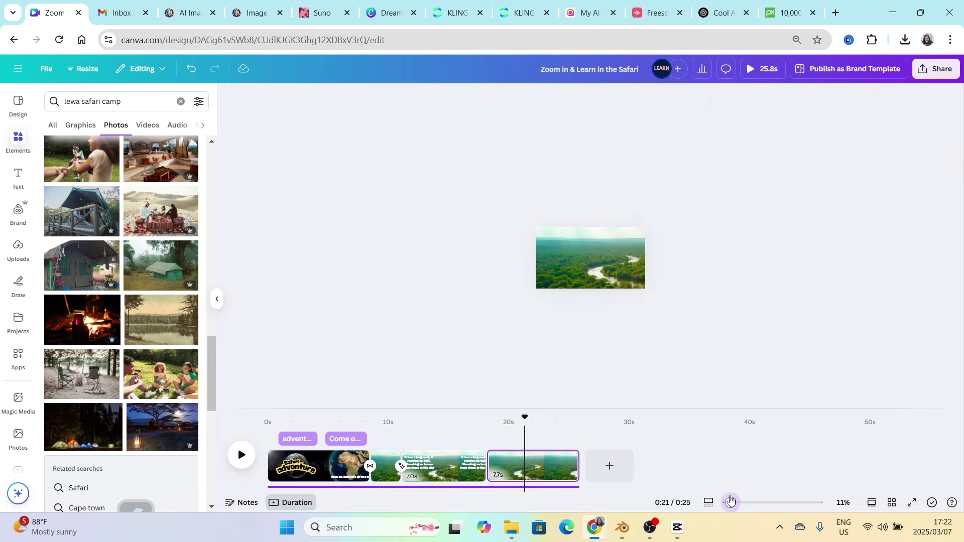
left_click(577, 245)
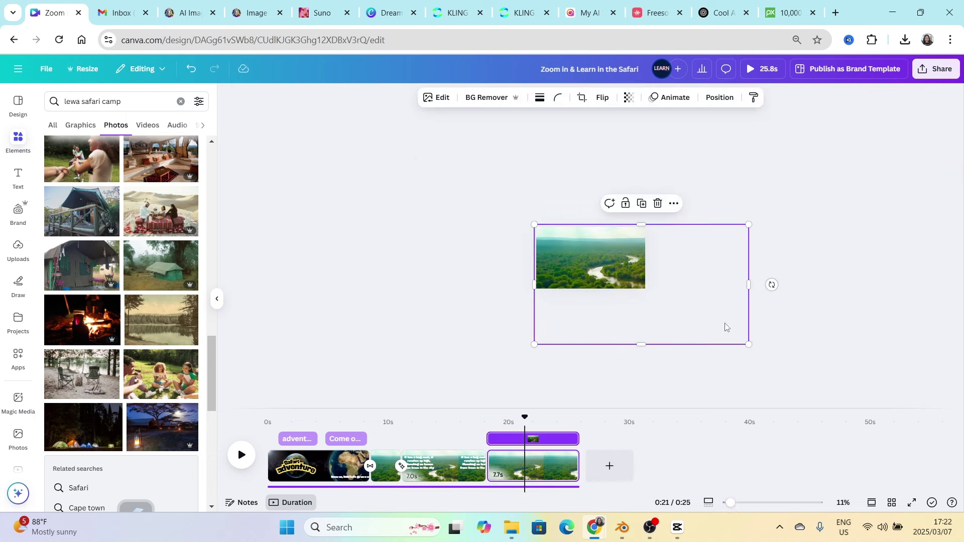
left_click_drag(767, 356, 906, 477)
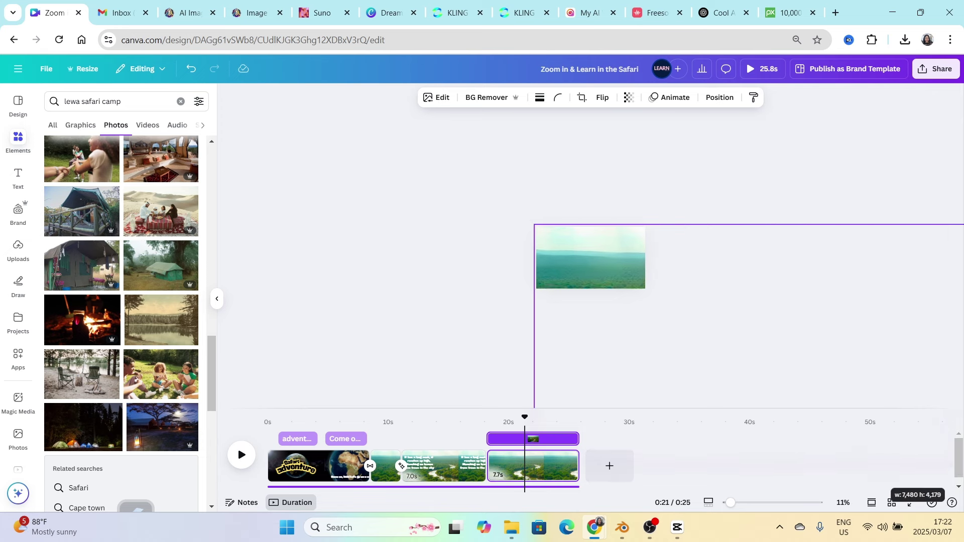
left_click_drag(646, 254, 626, 186)
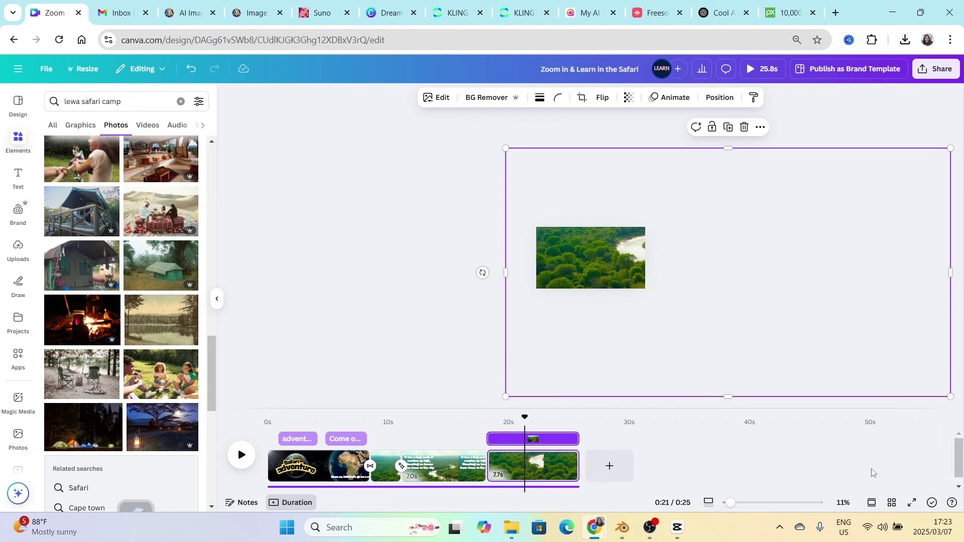
Enlarge the duplicated page's photo further and shift it so the page shows a tighter close-up of the forest
left_click_drag(730, 507, 716, 508)
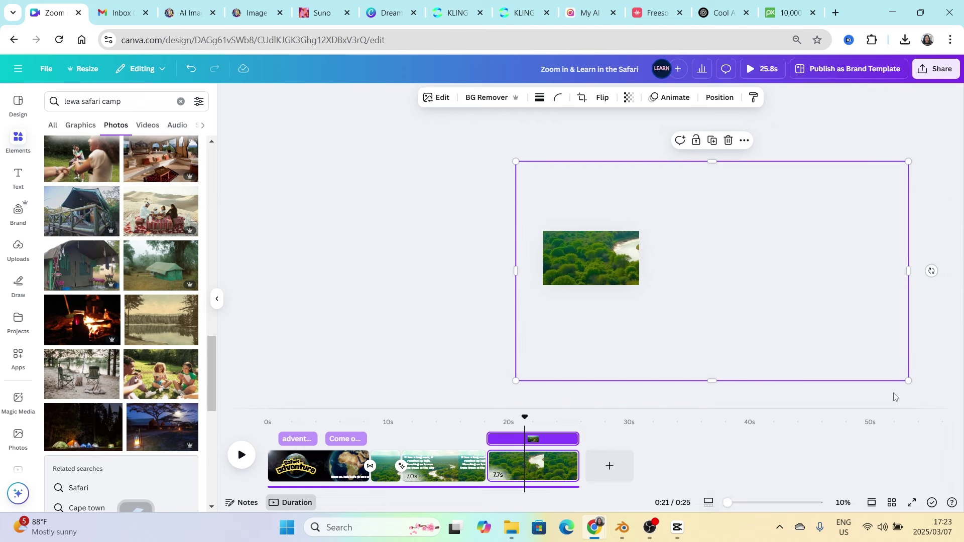
left_click_drag(907, 381, 963, 407)
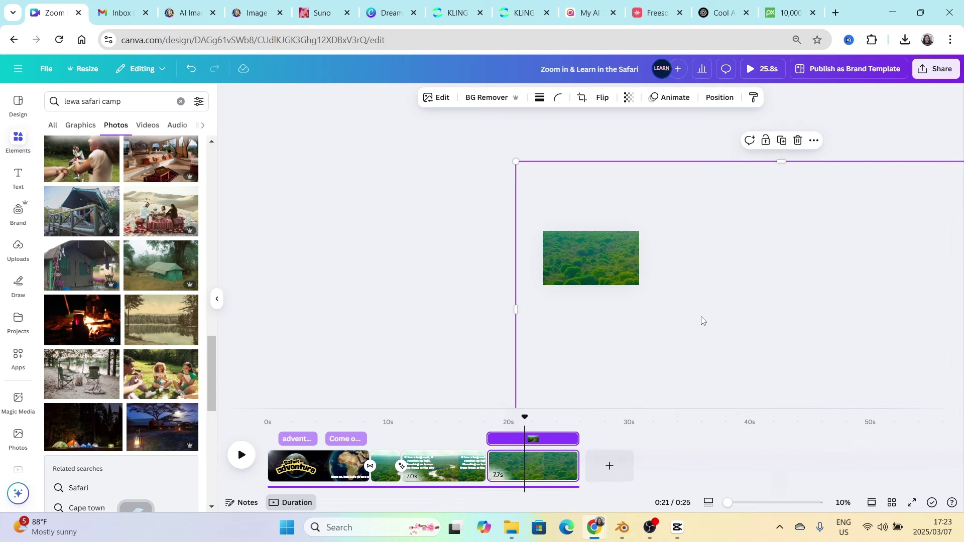
left_click_drag(702, 321, 677, 271)
Apply a 1.3-second Match & Move transition between the river page with the text and the forest close-up page, and preview it
left_click(401, 466)
left_click(69, 290)
left_click_drag(58, 365, 86, 372)
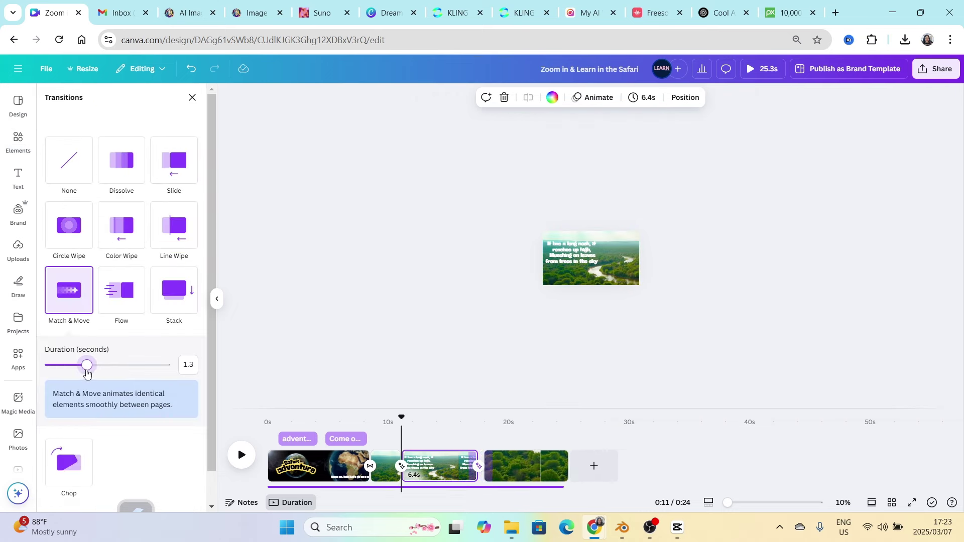
left_click(241, 454)
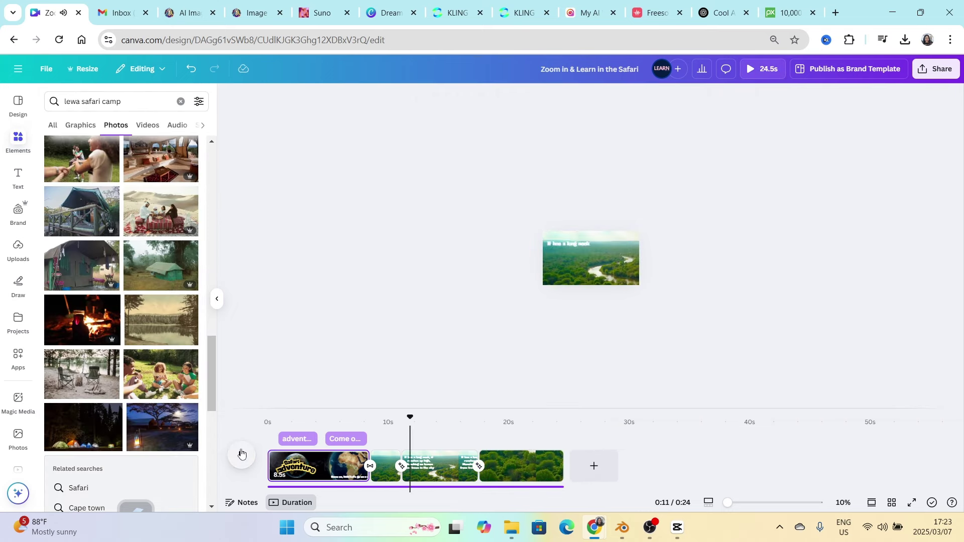
left_click(241, 454)
Reposition the enlarged photo on page 4 to frame a large tree in its left half, and play back the zoom
left_click_drag(728, 503, 755, 503)
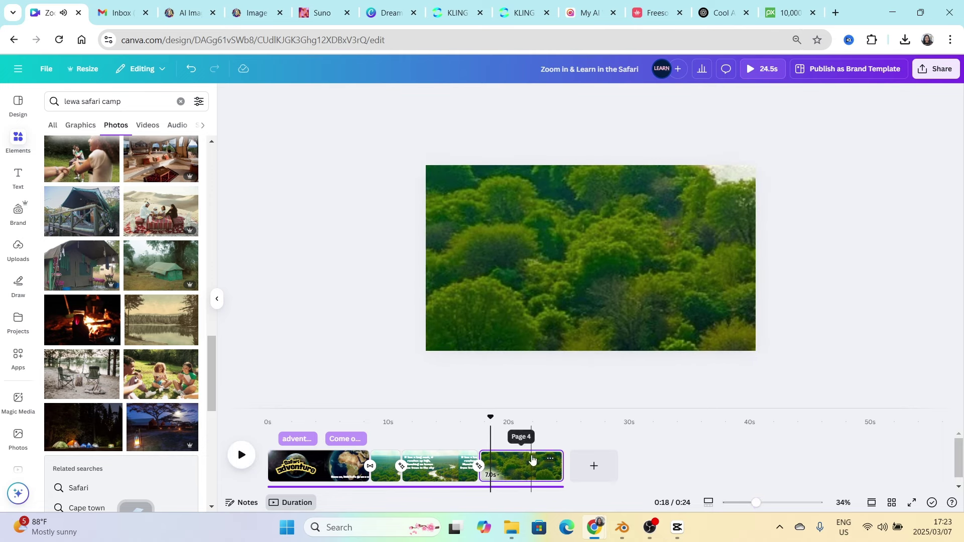
left_click(536, 314)
left_click_drag(513, 242, 572, 239)
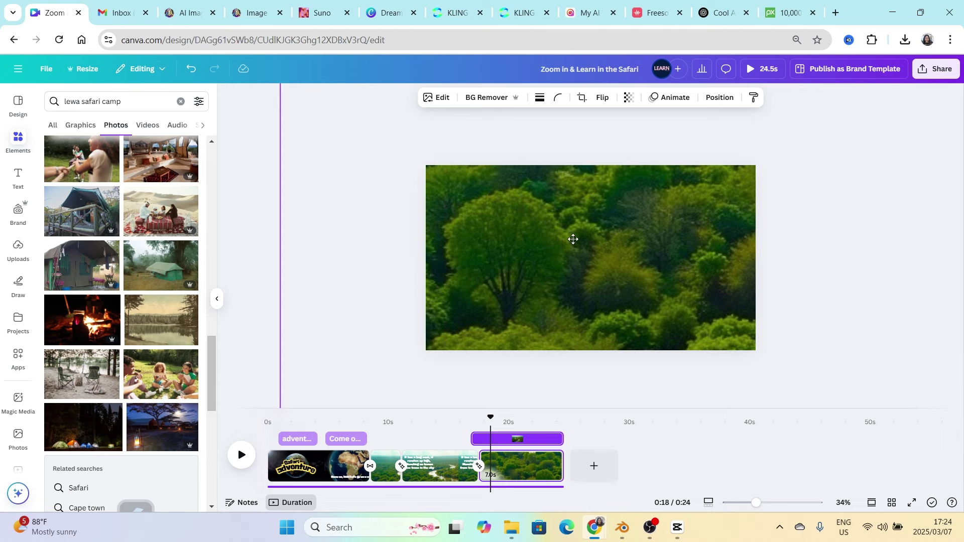
left_click(456, 422)
key("space")
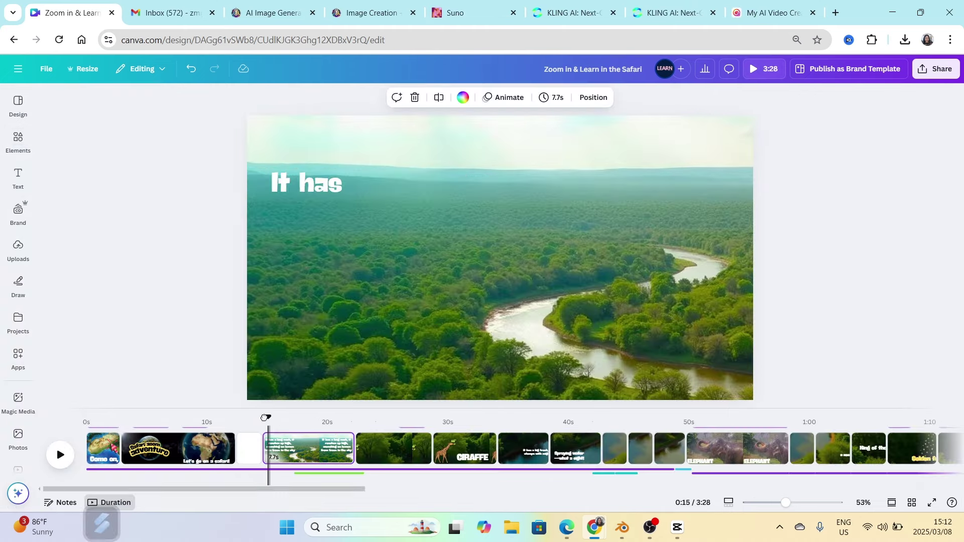
Add a 1.3-second Match & Move transition between the "It has a long neck" river page and the following forest page
left_click_drag(264, 416, 360, 419)
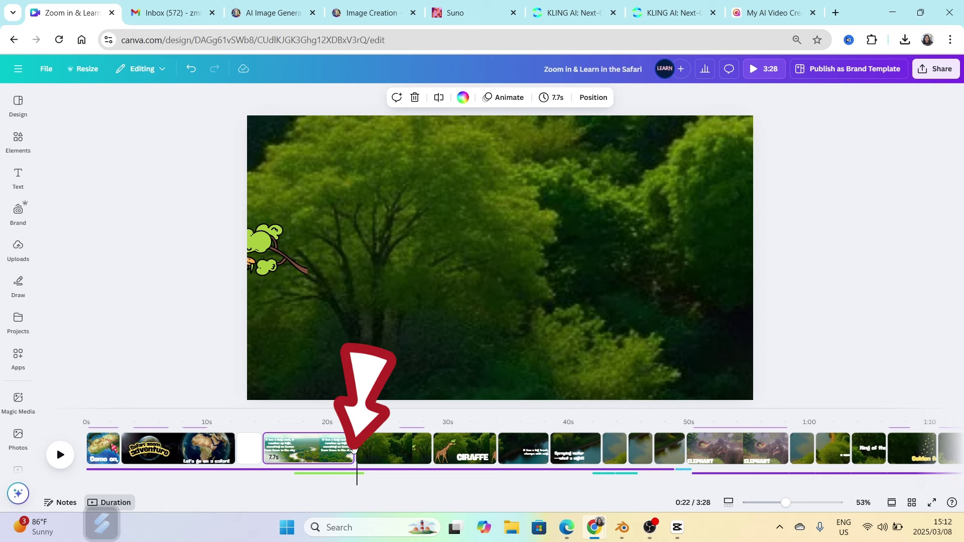
left_click(357, 459)
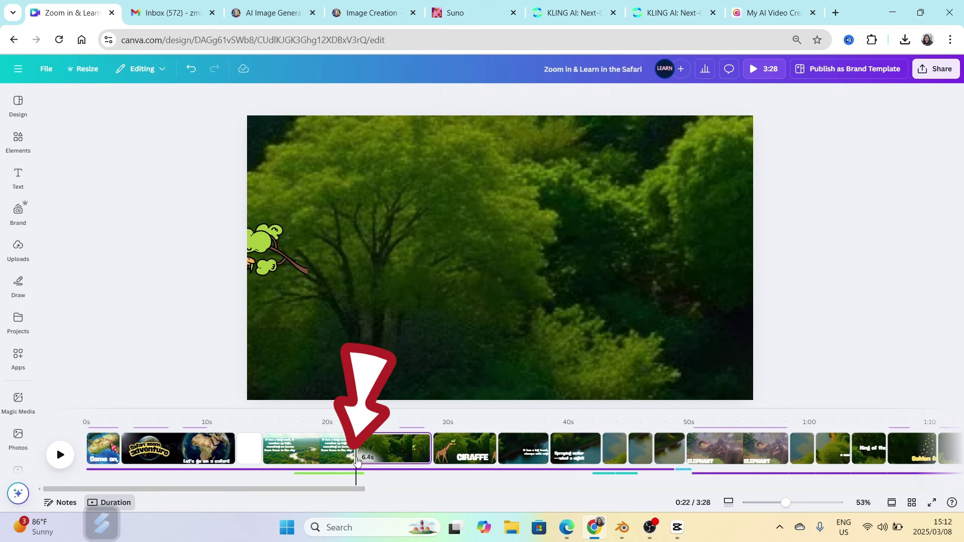
mouse_move(356, 460)
left_click(355, 440)
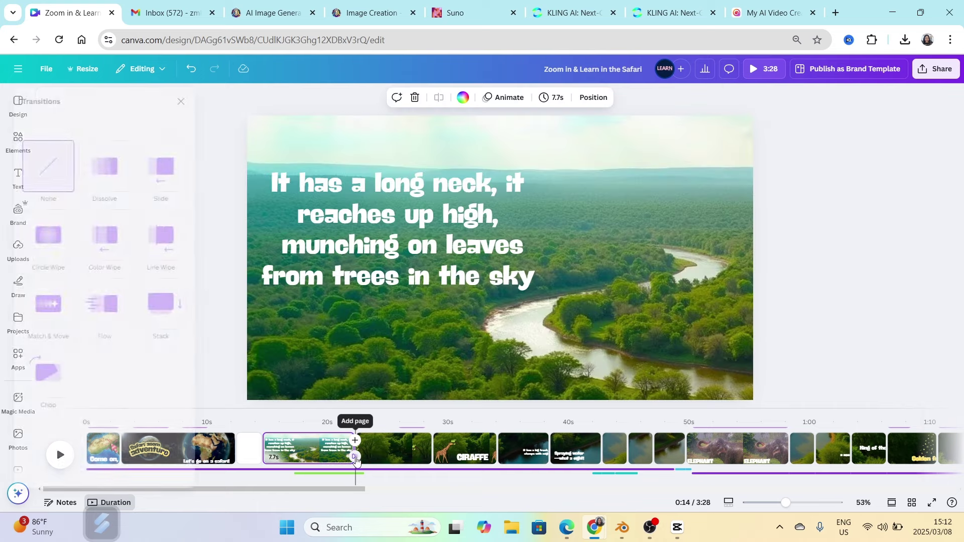
left_click(73, 307)
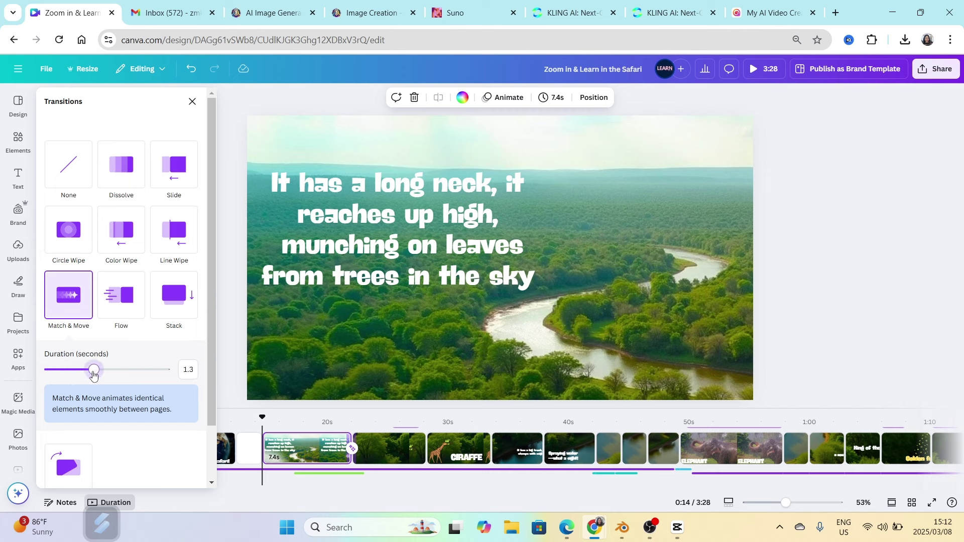
scroll(118, 442, "down", 2)
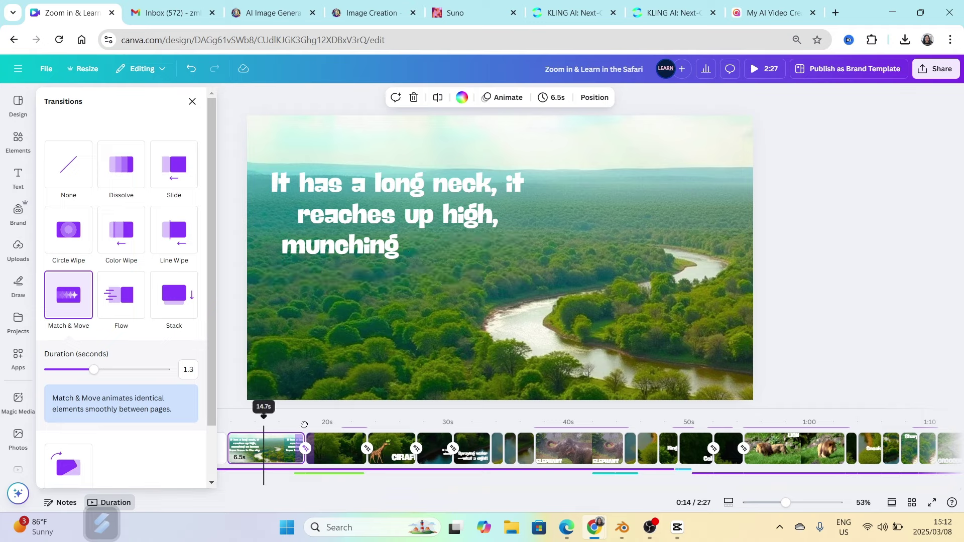
Scrub through the timeline from the "It has a long neck" page to the "Spraying water" page to check the transitions
mouse_move(271, 416)
left_mouse_down()
mouse_move(365, 433)
mouse_move(479, 433)
left_mouse_up()
left_click(481, 432)
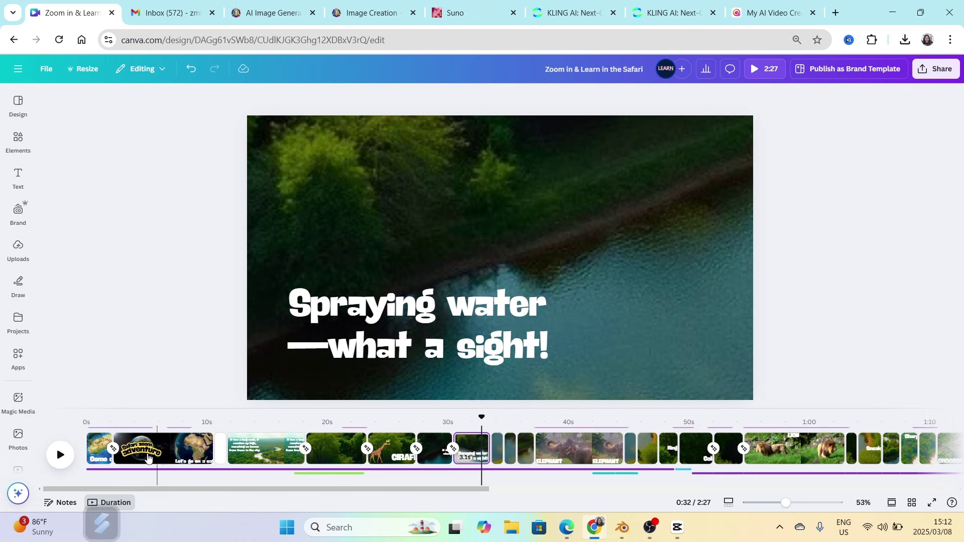